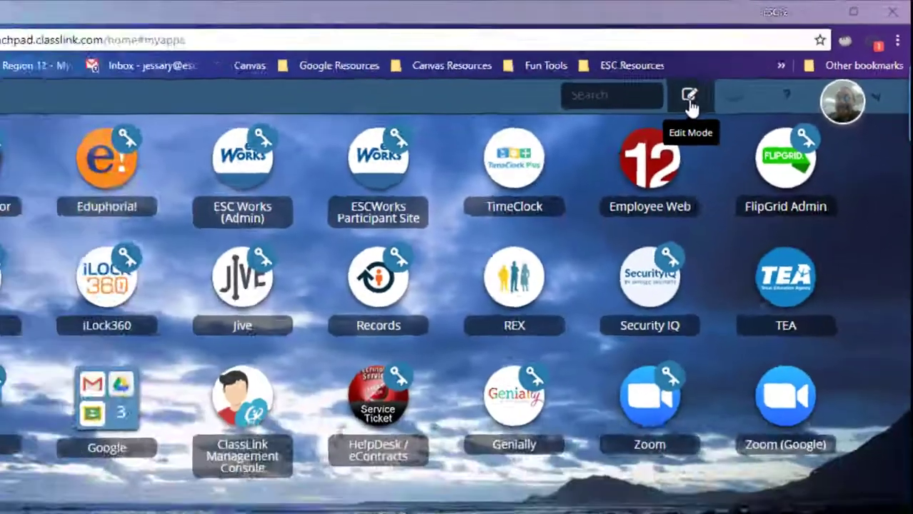
Enter edit mode's Create options and try square icons before switching back to circles.
{"action": "left_click", "coordinate": [487, 187]}
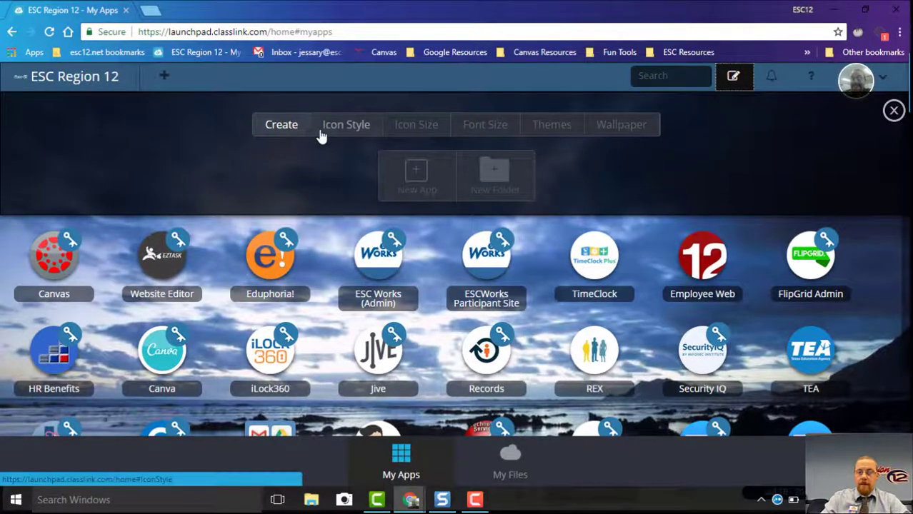
{"action": "left_click", "coordinate": [291, 128]}
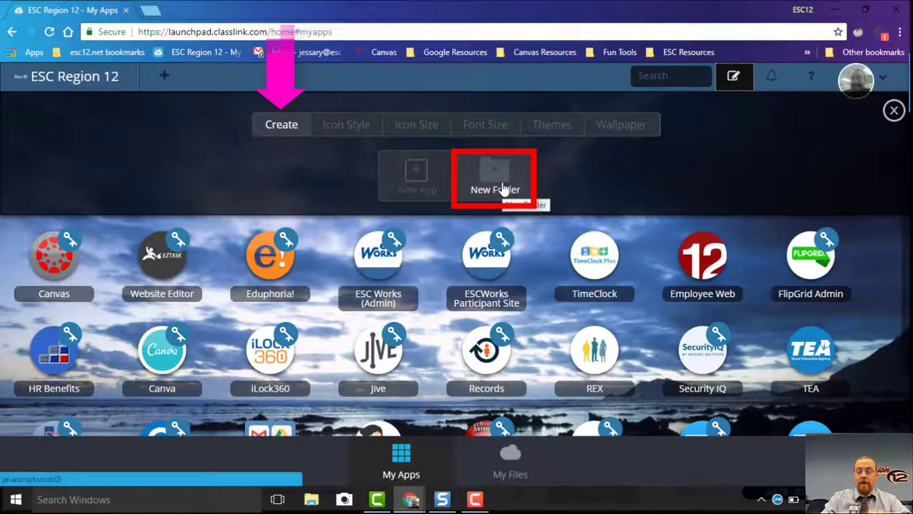
{"action": "left_click", "coordinate": [336, 125]}
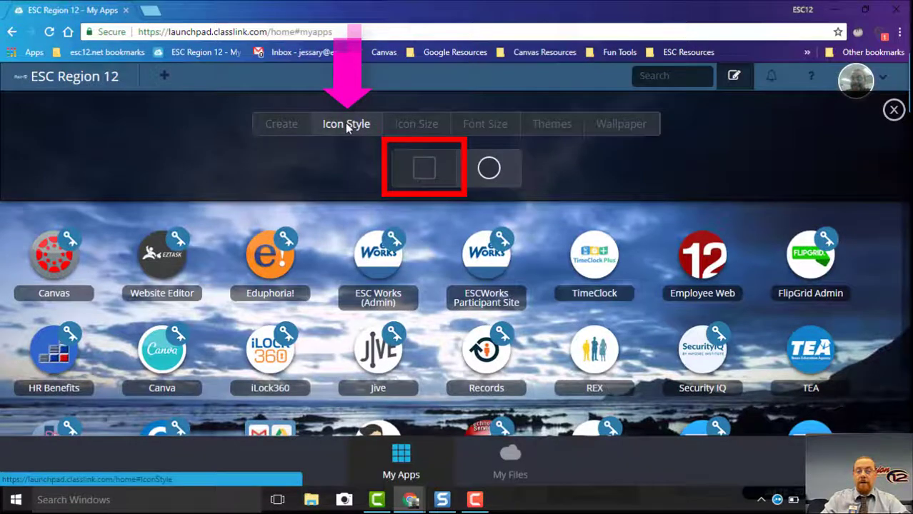
{"action": "left_click", "coordinate": [429, 171]}
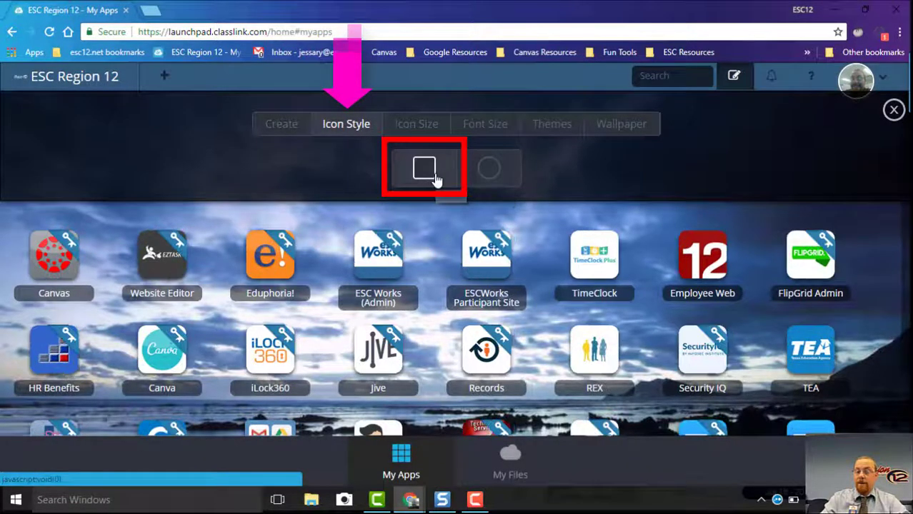
{"action": "left_click", "coordinate": [483, 178]}
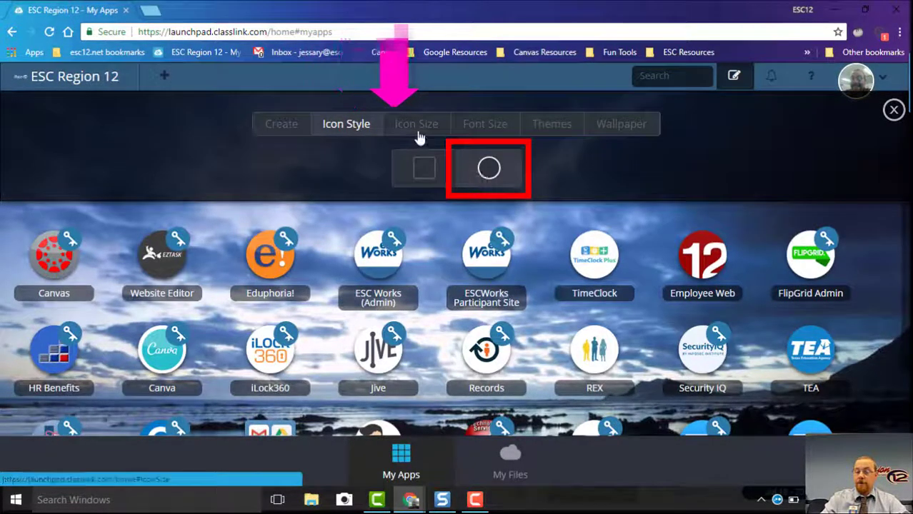
Try small, medium and large icon sizes, settling on medium.
{"action": "left_click", "coordinate": [418, 127]}
{"action": "left_click", "coordinate": [420, 183]}
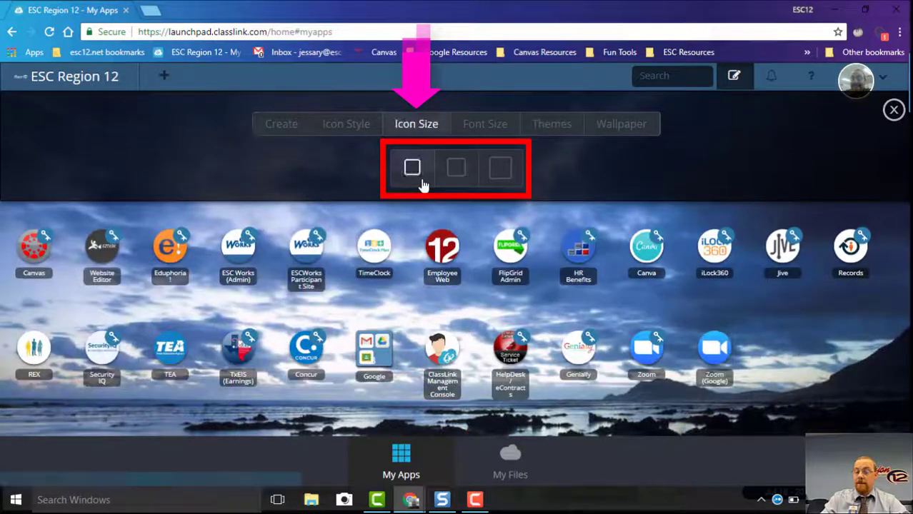
{"action": "left_click", "coordinate": [453, 175]}
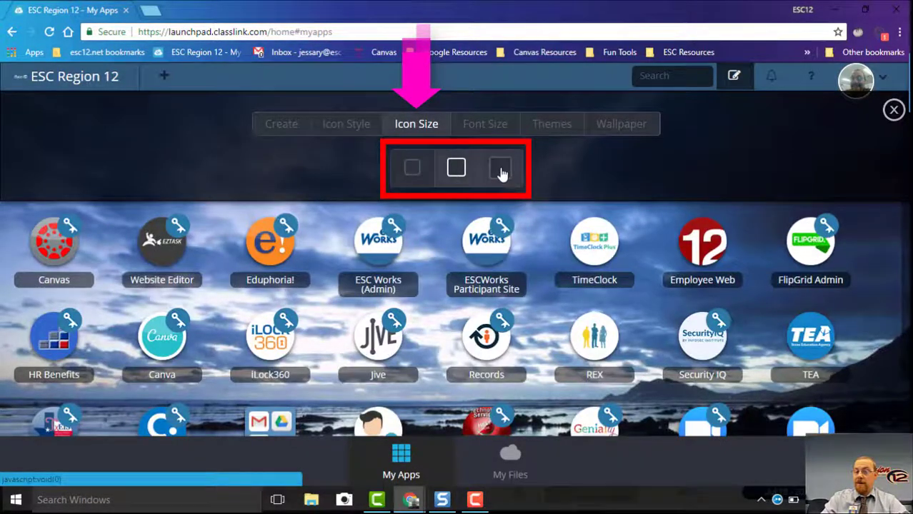
{"action": "left_click", "coordinate": [503, 174]}
{"action": "left_click", "coordinate": [463, 175]}
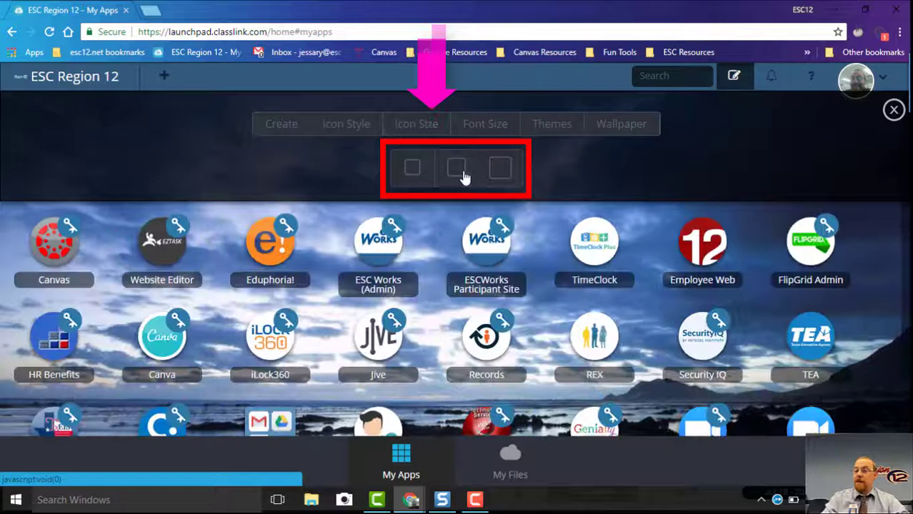
Try large and small label font sizes, keep medium, then view theme colours and wallpapers.
{"action": "left_click", "coordinate": [489, 128]}
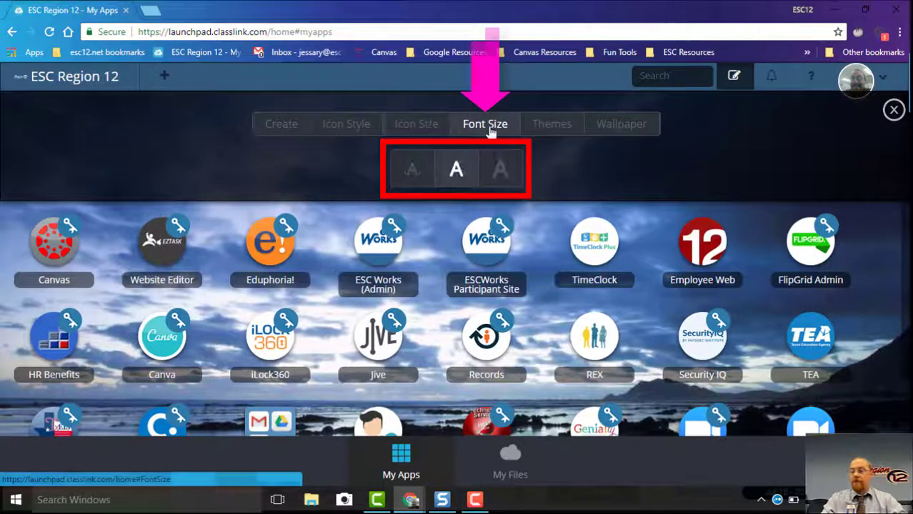
{"action": "left_click", "coordinate": [500, 170]}
{"action": "left_click", "coordinate": [465, 175]}
{"action": "left_click", "coordinate": [418, 175]}
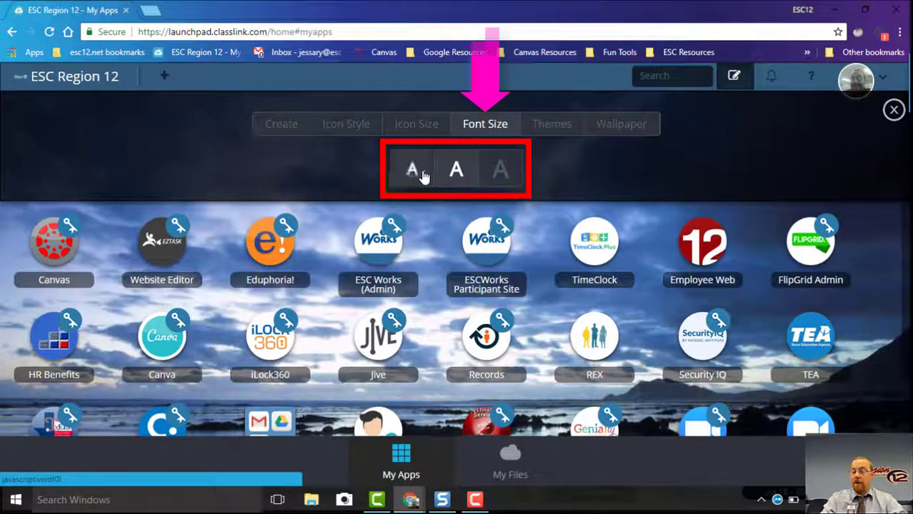
{"action": "left_click", "coordinate": [491, 174]}
{"action": "left_click", "coordinate": [461, 176]}
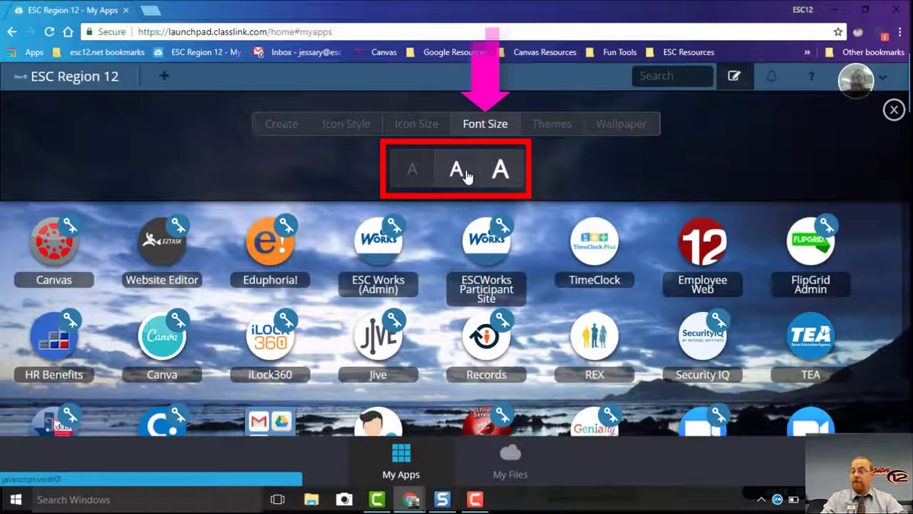
{"action": "left_click", "coordinate": [549, 129]}
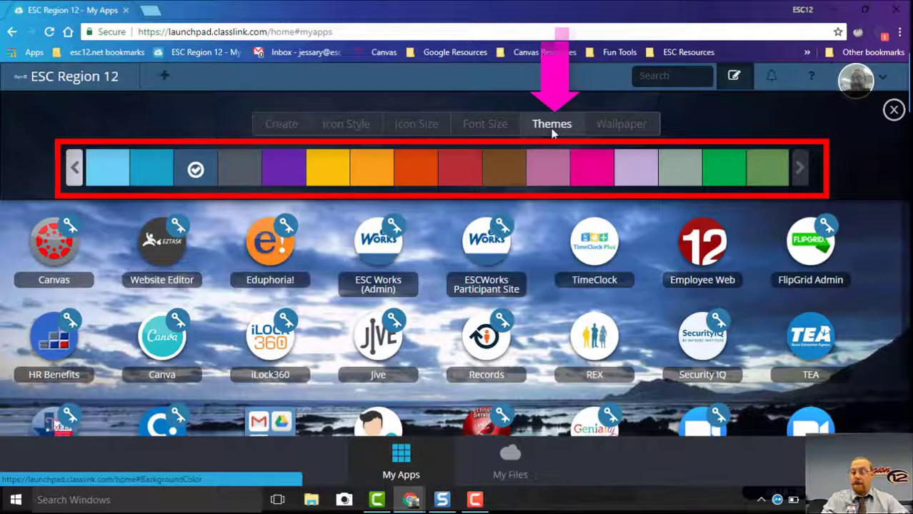
{"action": "left_click", "coordinate": [610, 131]}
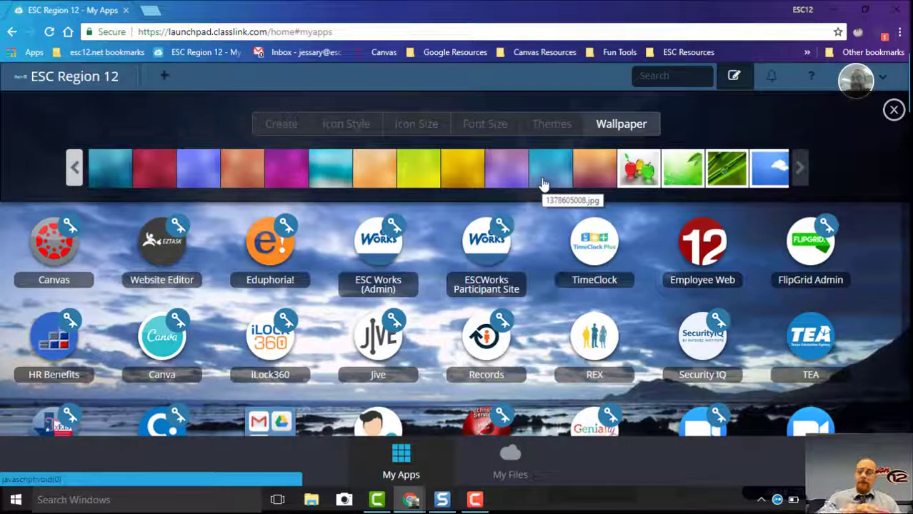
Page through the wallpaper thumbnails without changing the background, then close the customization panel.
{"action": "left_click", "coordinate": [800, 168]}
{"action": "left_click", "coordinate": [801, 169]}
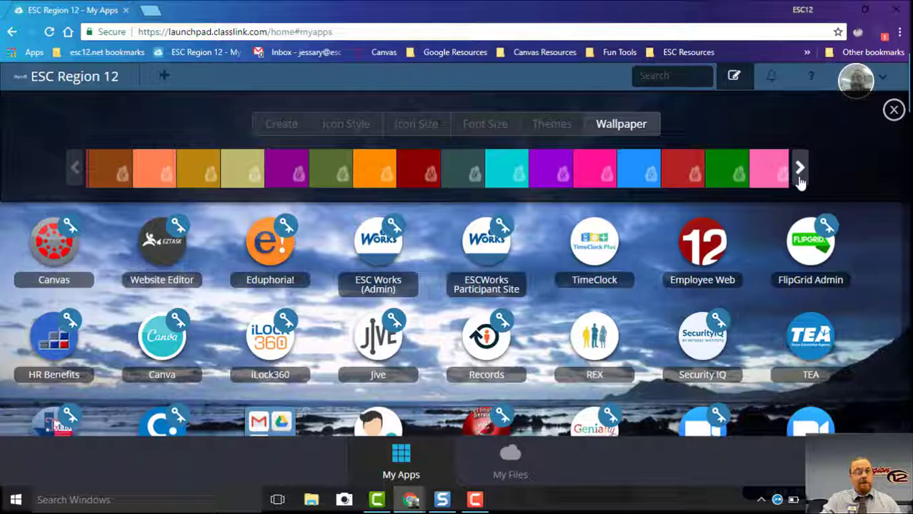
{"action": "left_click", "coordinate": [894, 110]}
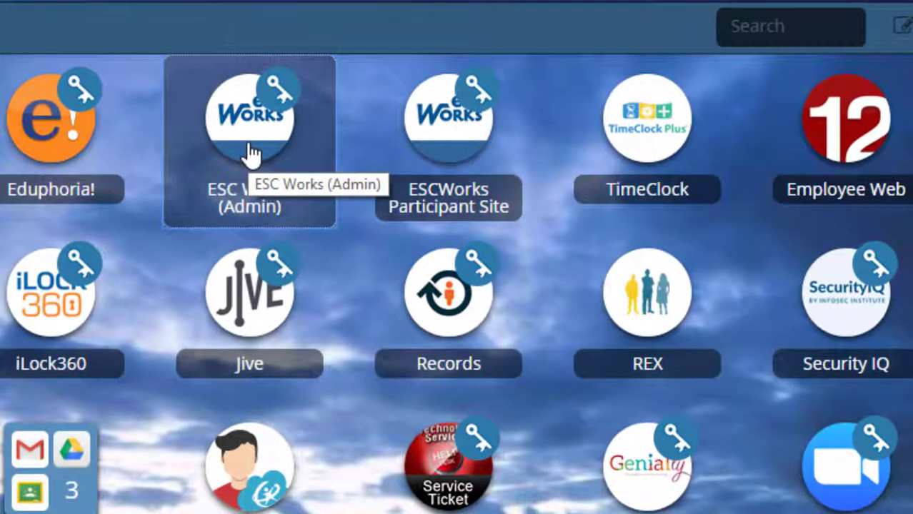
Turn on edit mode and drag ESC Works (Admin) onto ESCWorks Participant Site to form a folder.
{"action": "right_click", "coordinate": [250, 154]}
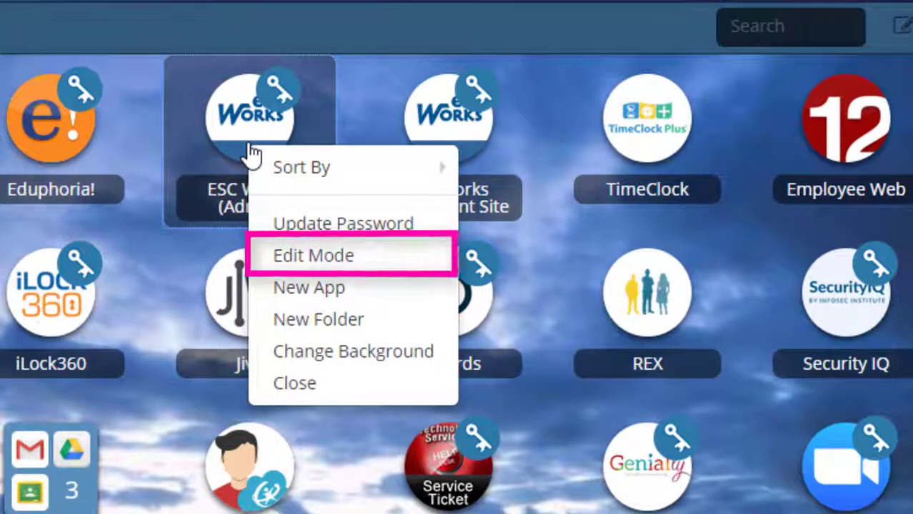
{"action": "left_click", "coordinate": [313, 259]}
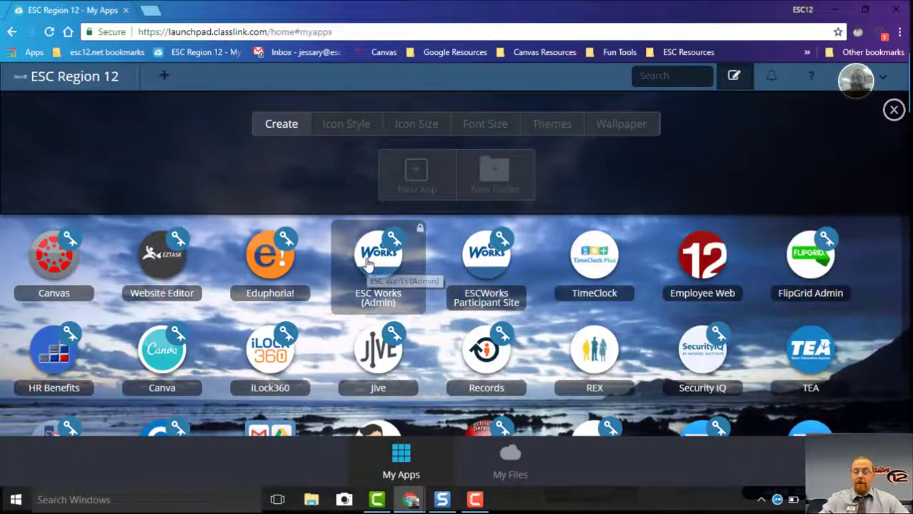
{"action": "left_click_drag", "start_coordinate": [378, 267], "coordinate": [489, 272]}
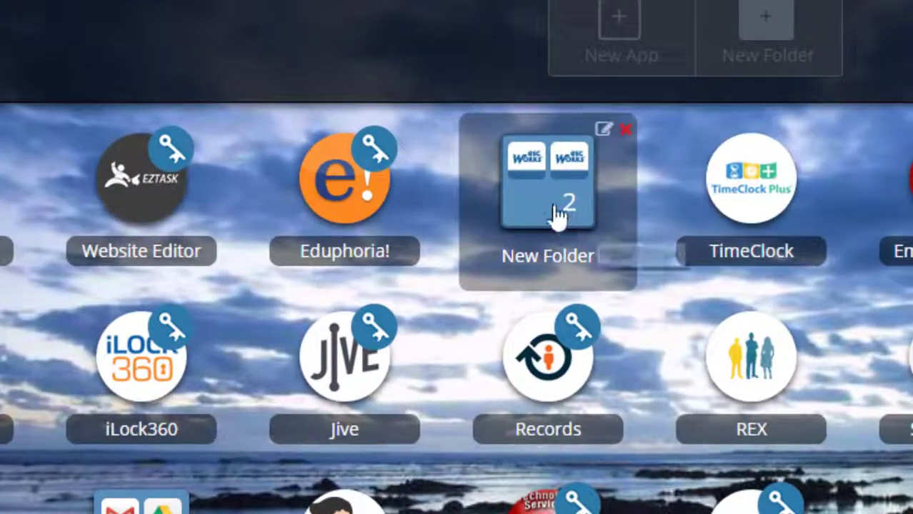
Name the folder 'ESC Works' with the yellow colour, save, and reopen its settings.
{"action": "left_click", "coordinate": [604, 136]}
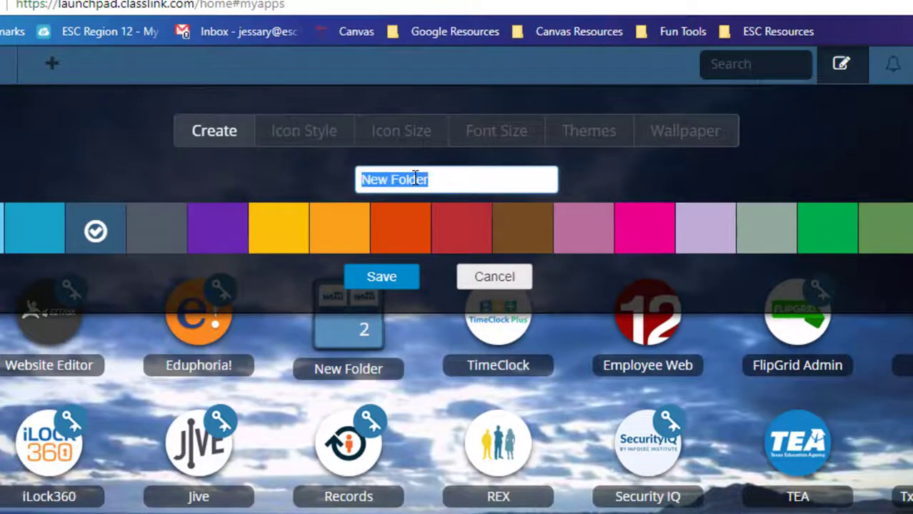
{"action": "type", "text": "ESC Works"}
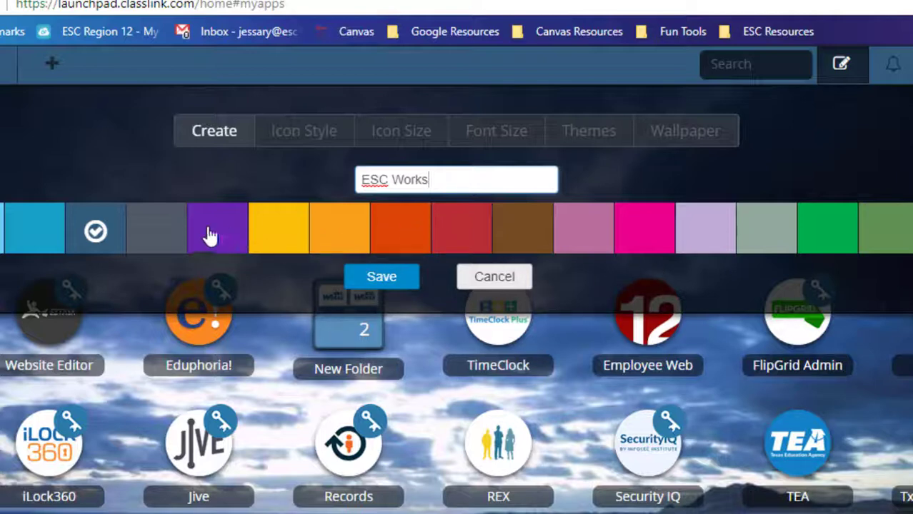
{"action": "left_click", "coordinate": [405, 283]}
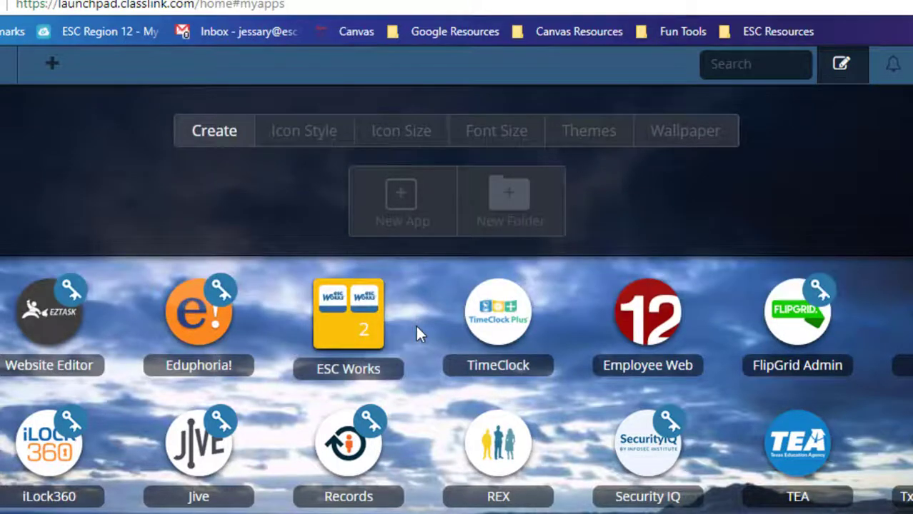
{"action": "mouse_move", "coordinate": [363, 363]}
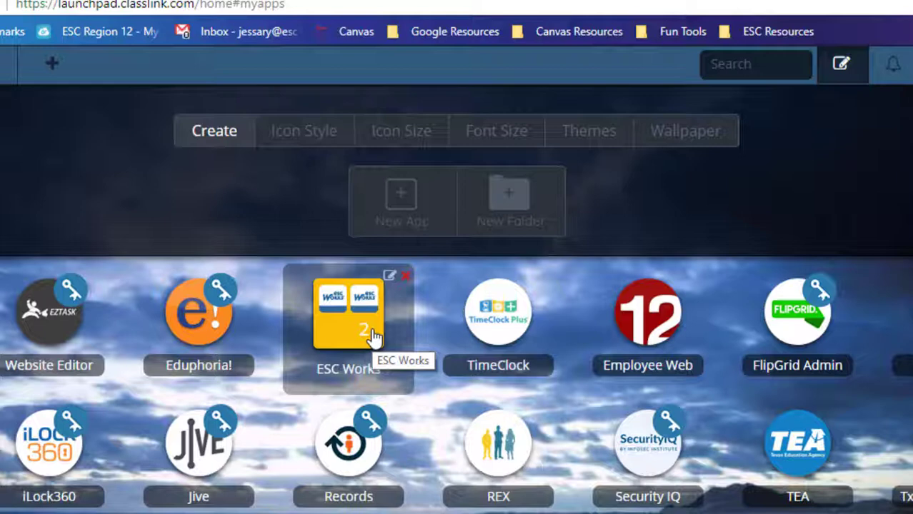
{"action": "left_click", "coordinate": [391, 278]}
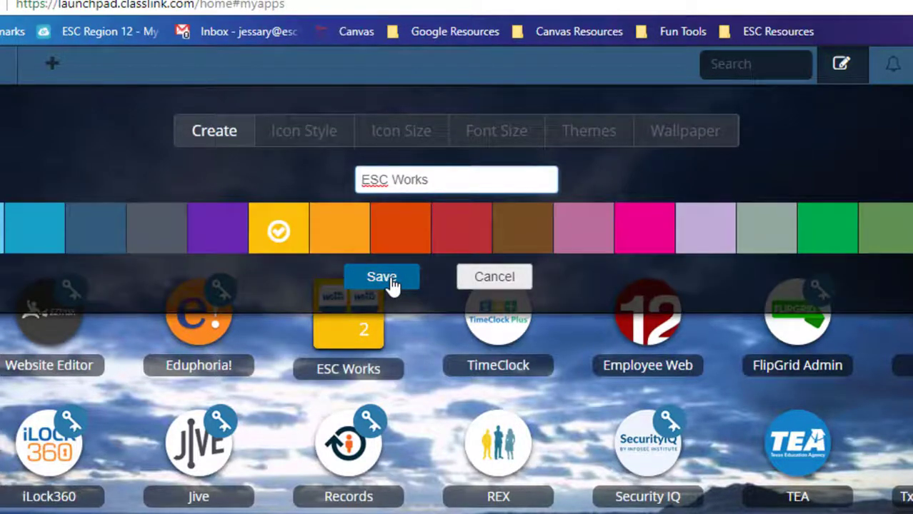
Cancel the folder settings, drag both ESC Works apps out of the folder, and close it.
{"action": "left_click", "coordinate": [495, 285]}
{"action": "left_click", "coordinate": [338, 331]}
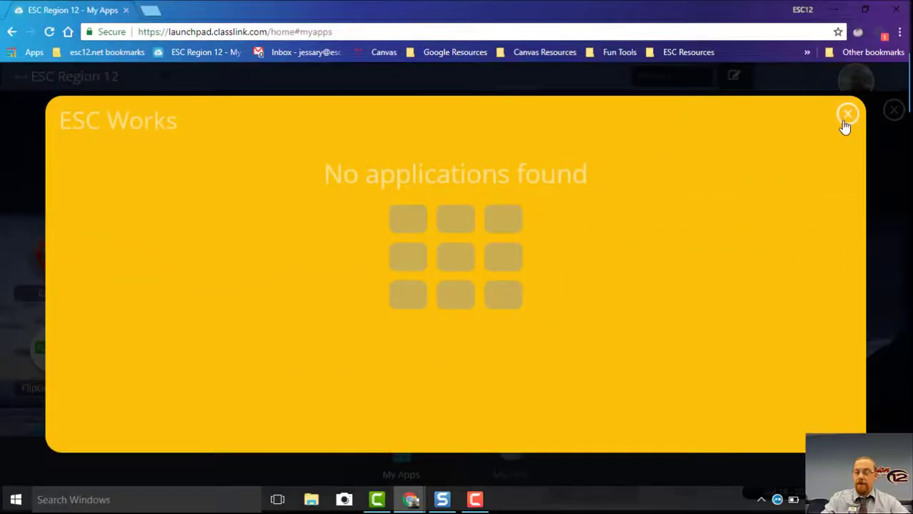
{"action": "left_click", "coordinate": [845, 119]}
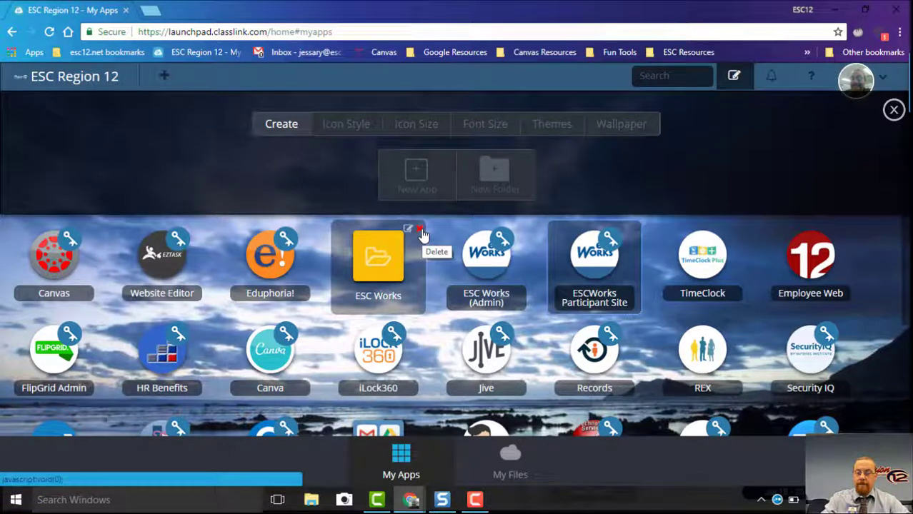
Remove the empty ESC Works folder with its red delete icon.
{"action": "left_click", "coordinate": [421, 233]}
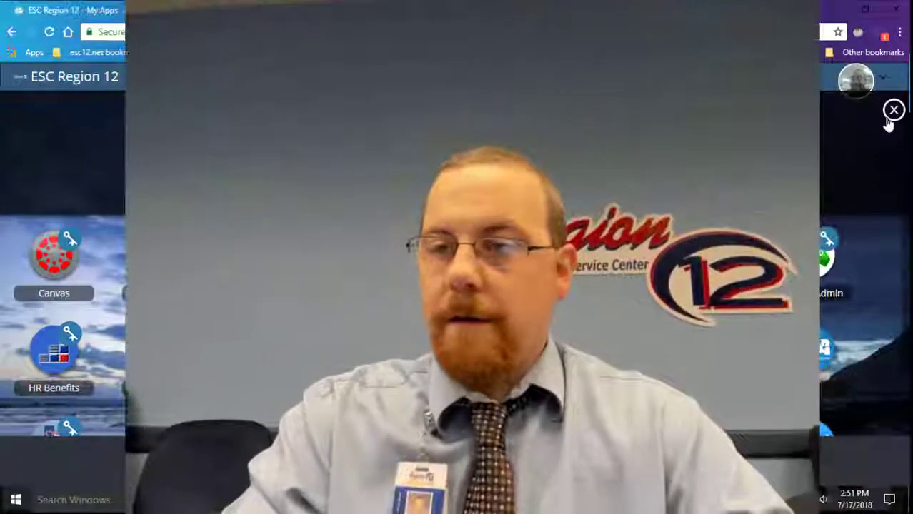
Exit edit mode to return to the plain My Apps grid.
{"action": "left_click", "coordinate": [893, 109]}
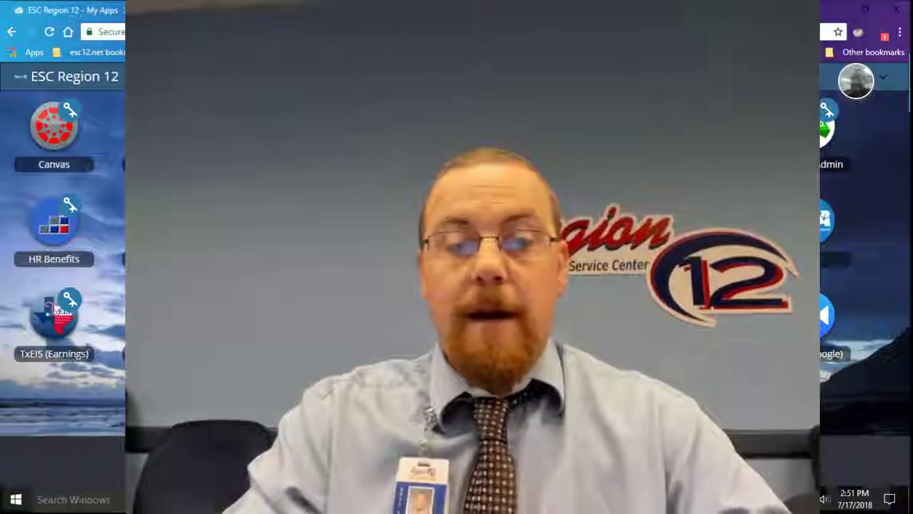